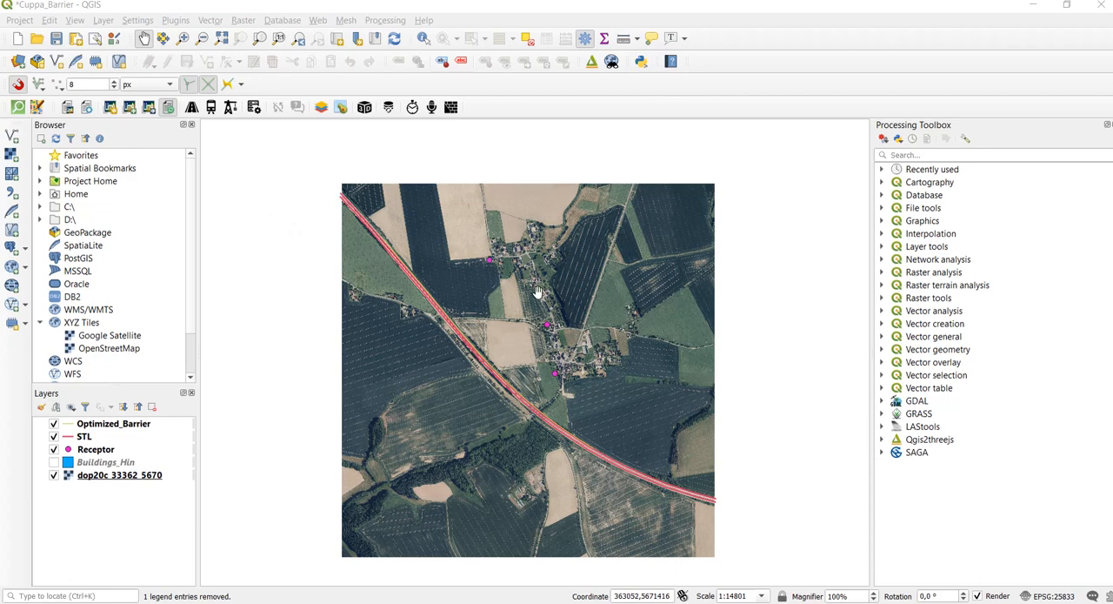
drag(520, 266, 510, 349)
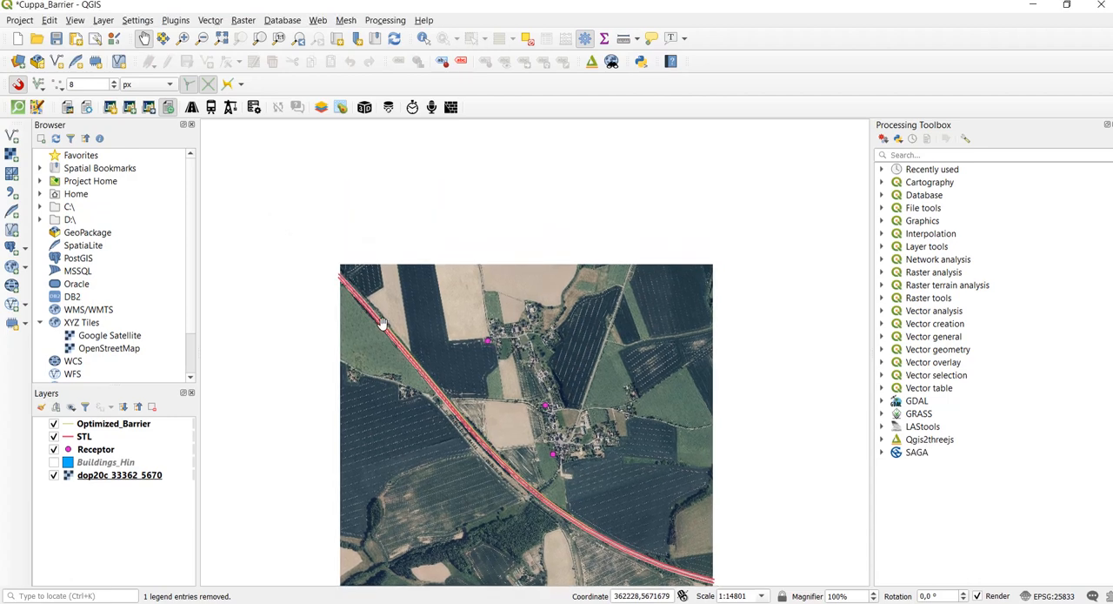
drag(561, 508, 606, 391)
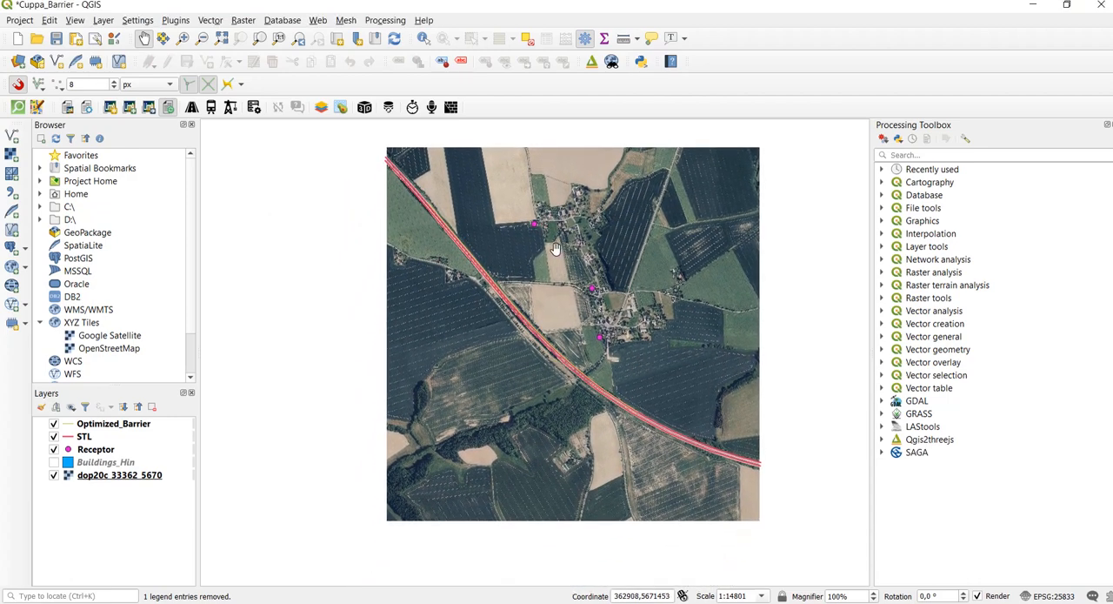
drag(561, 249, 525, 378)
Create a new LimA layer from the HIN : Obstacles template with Polygon as its geometry type
scroll(542, 283, up, 1)
scroll(509, 323, up, 1)
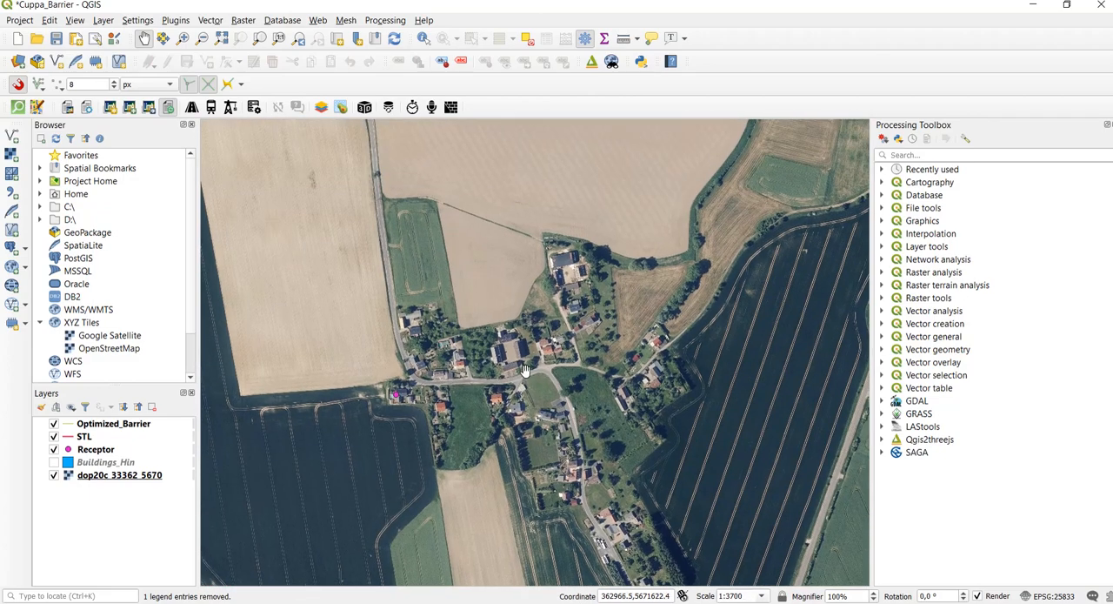
scroll(525, 374, up, 1)
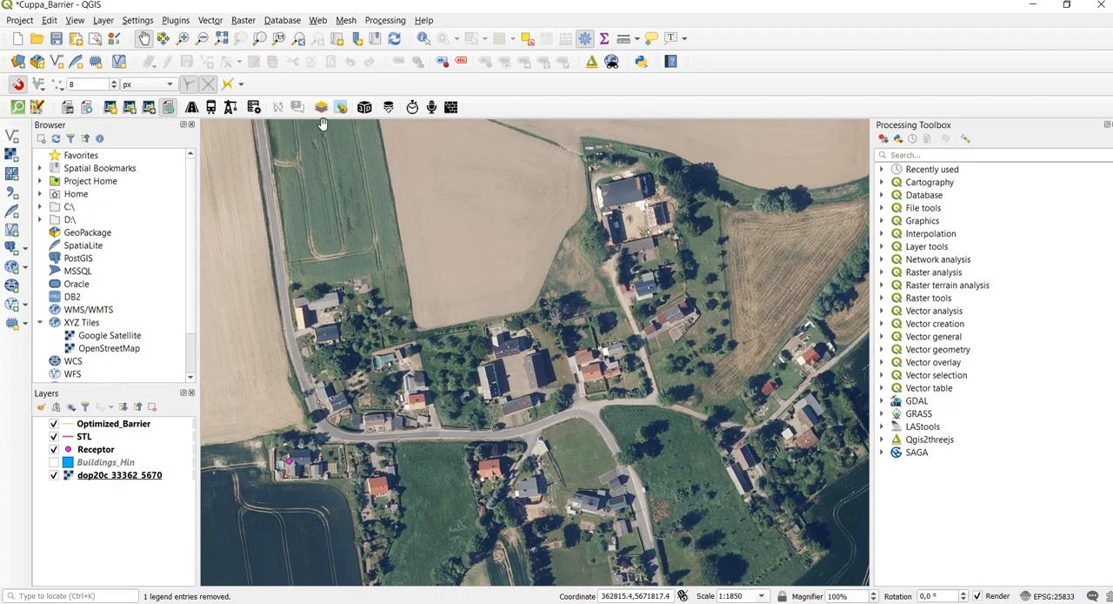
click(110, 107)
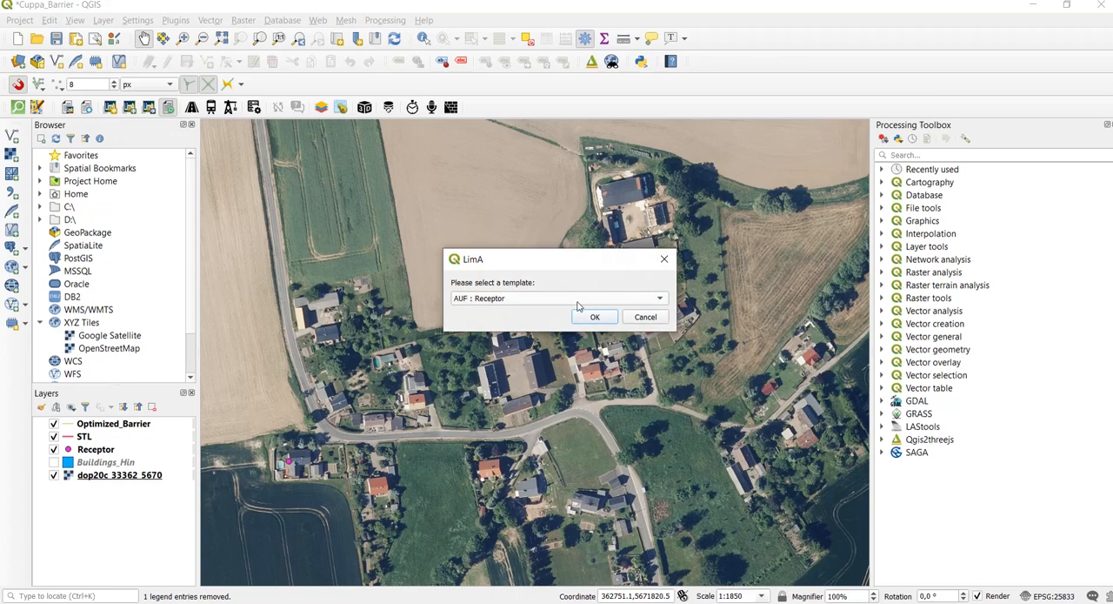
click(575, 300)
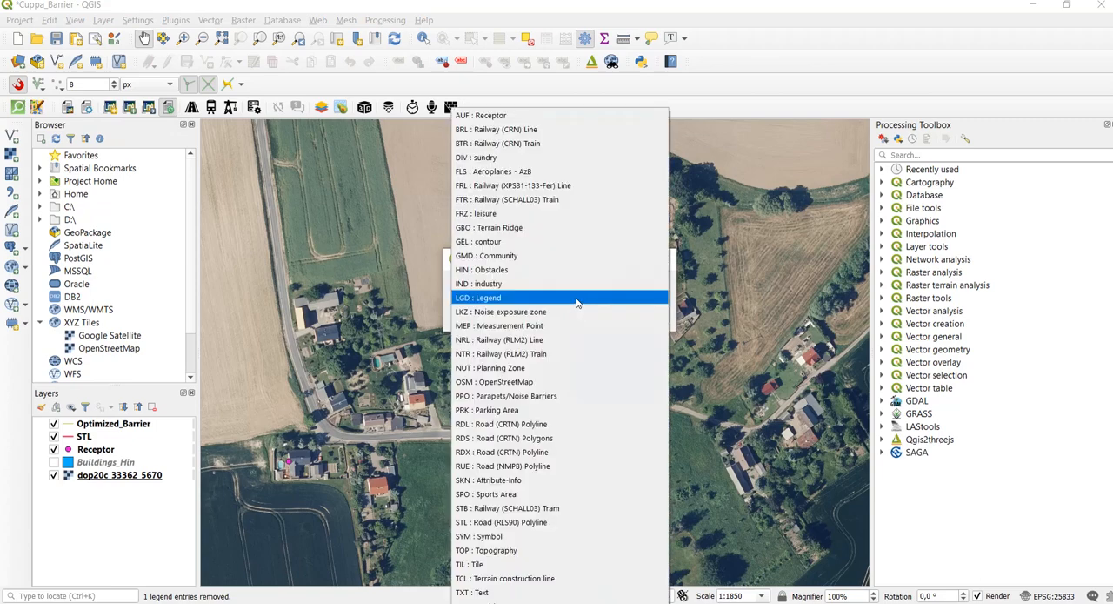
click(515, 269)
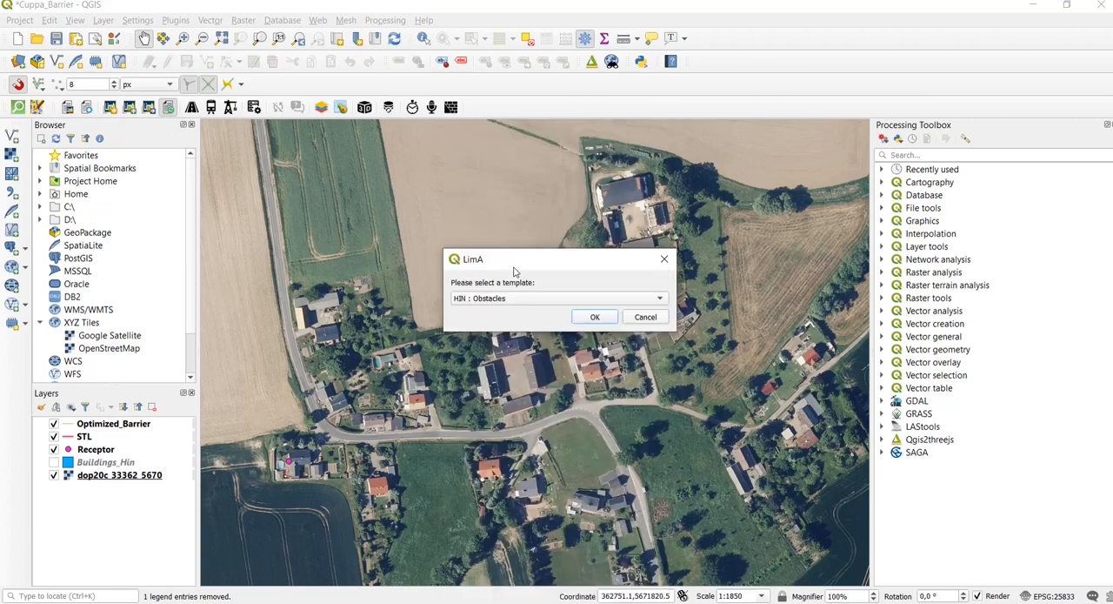
click(605, 319)
click(606, 304)
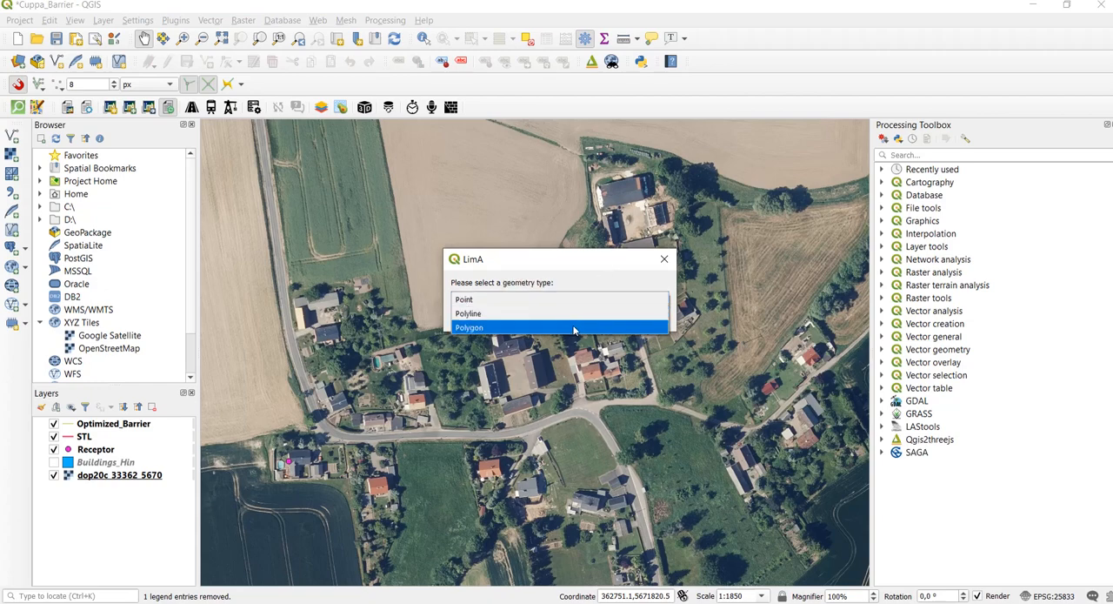
click(574, 328)
click(595, 318)
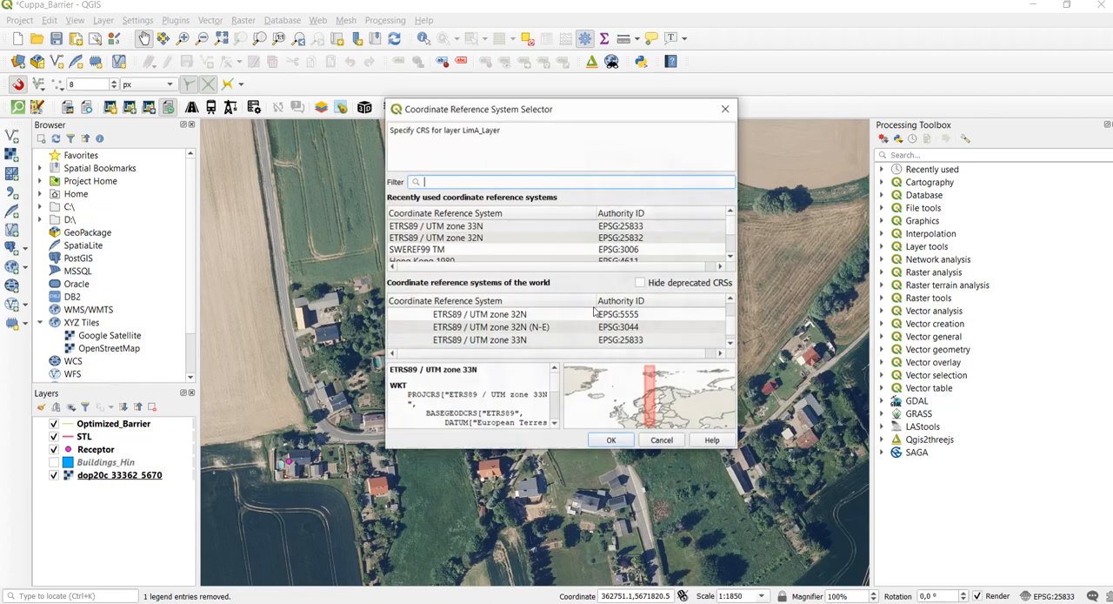
Assign ETRS89 / UTM zone 33N (EPSG:25833) to the new layer and save it as shapefile HIN_Test2 in the Mockritz folder
click(552, 227)
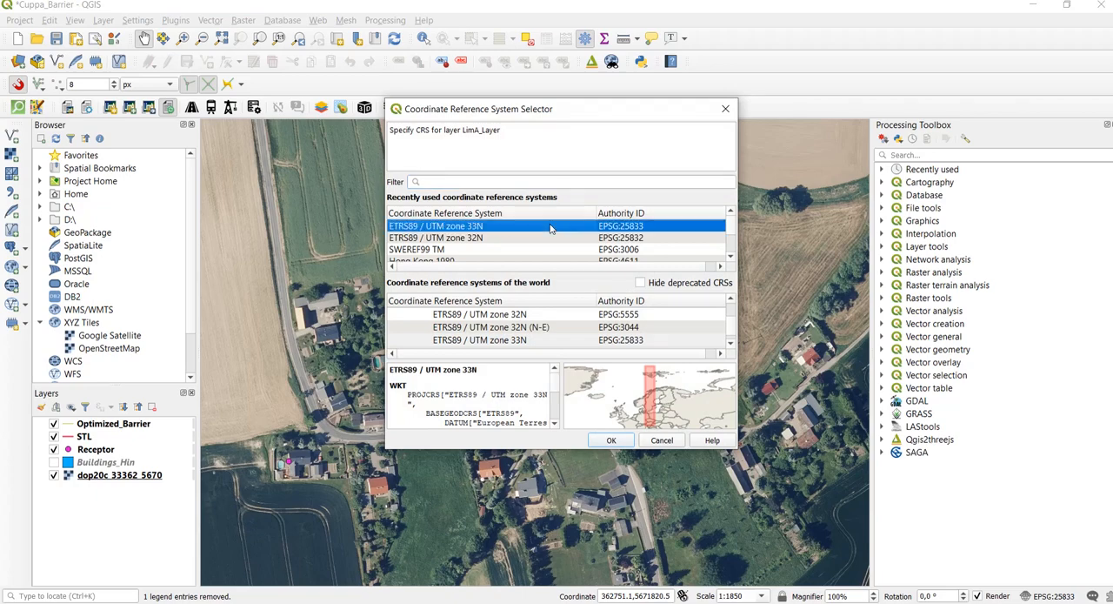
click(612, 440)
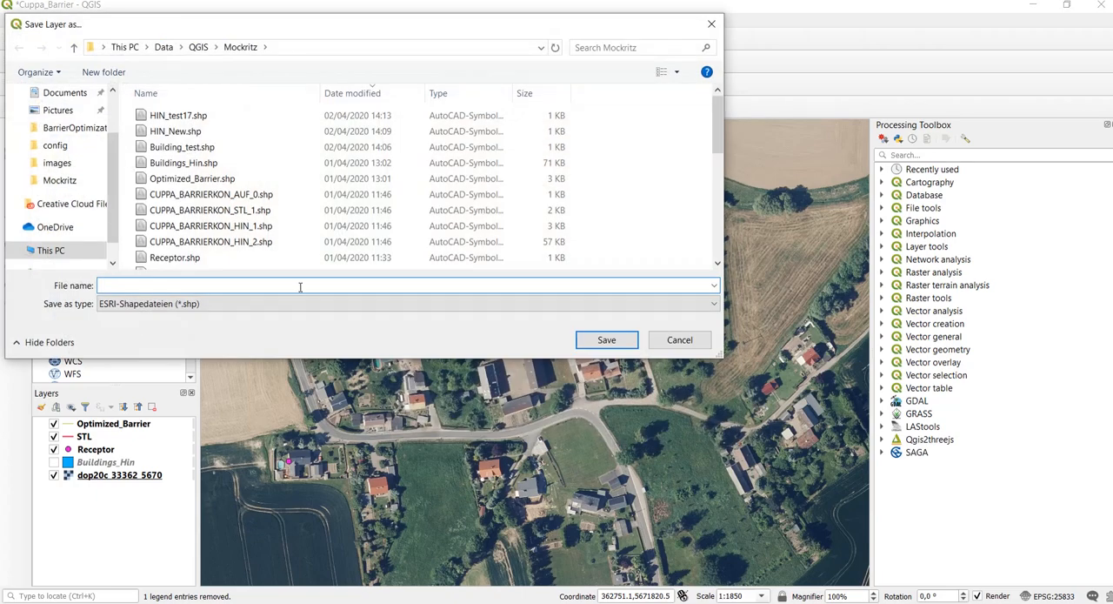
text(HIN)
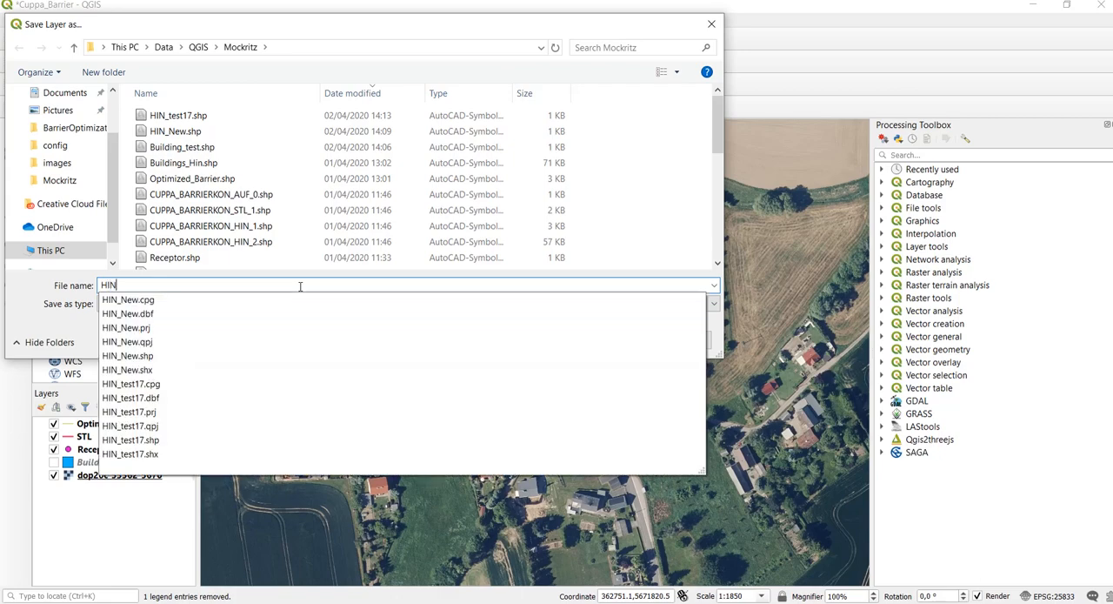
text(_Test)
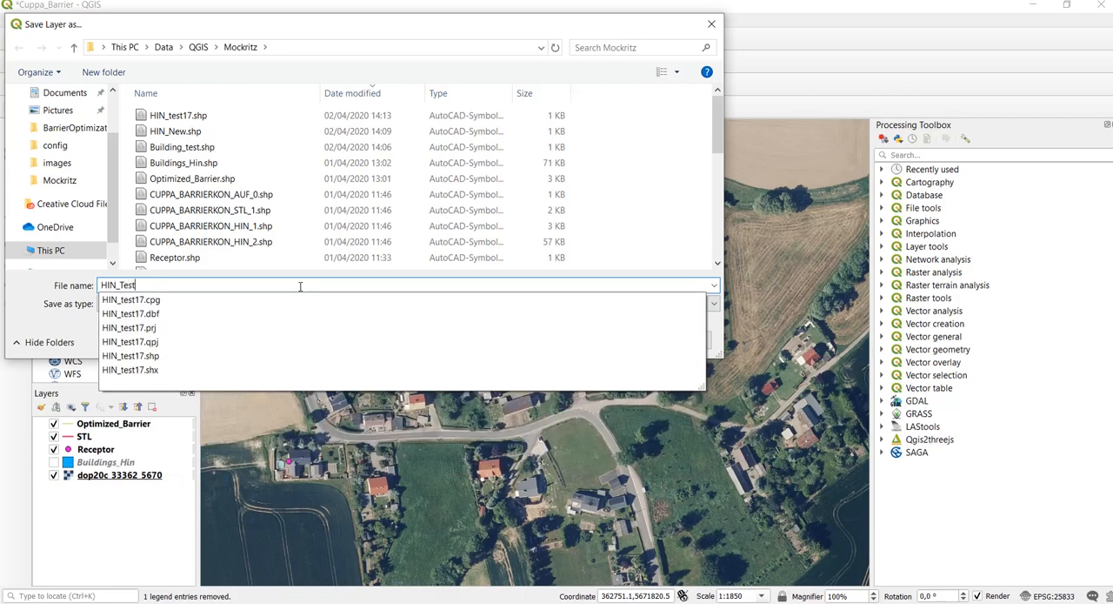
text(2)
key(Return)
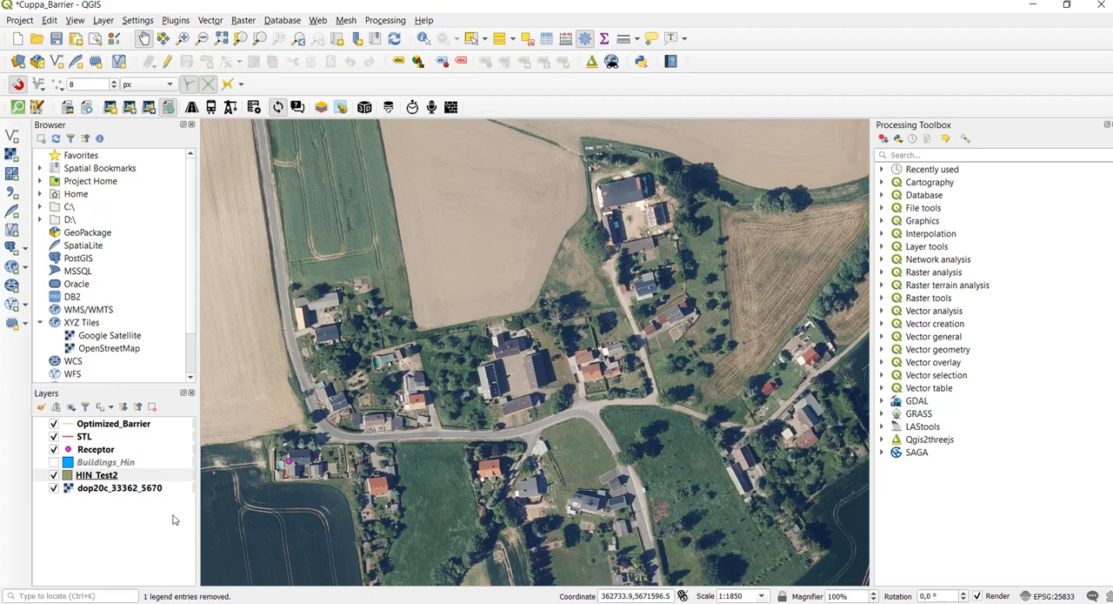
Make the HIN_Test2 layer editable and trace the long building east of the courtyard as a four-corner polygon, accepting the default attributes
click(135, 479)
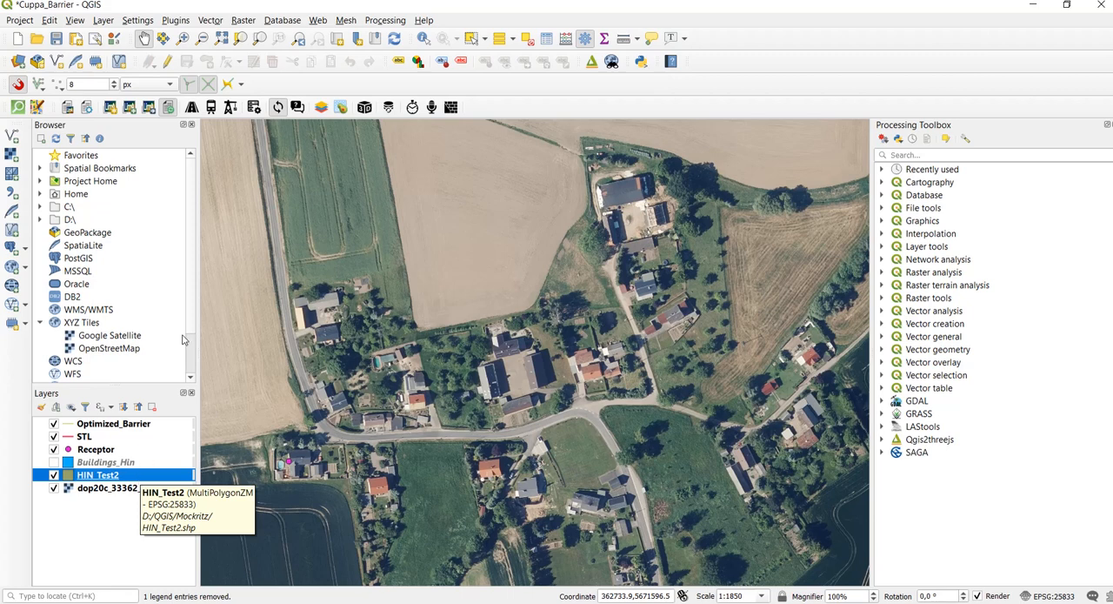
click(170, 63)
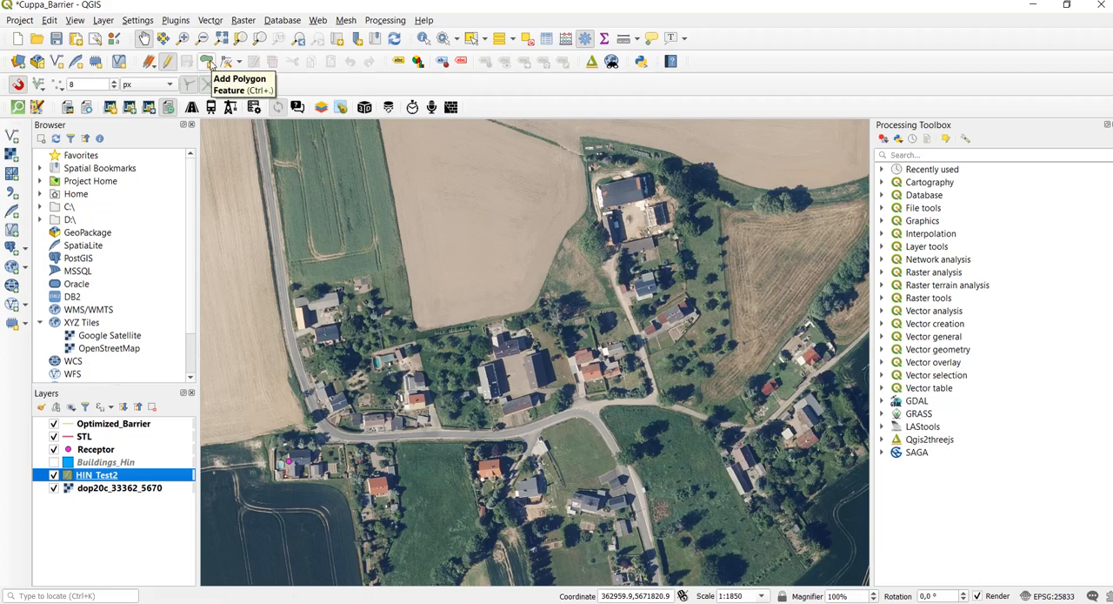
click(209, 64)
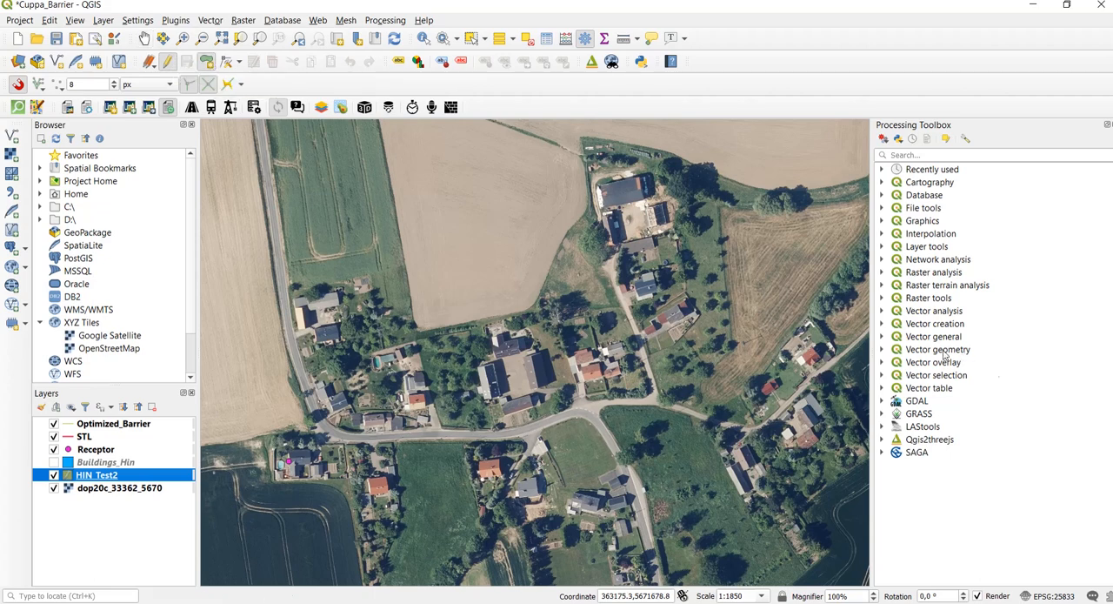
scroll(549, 367, up, 2)
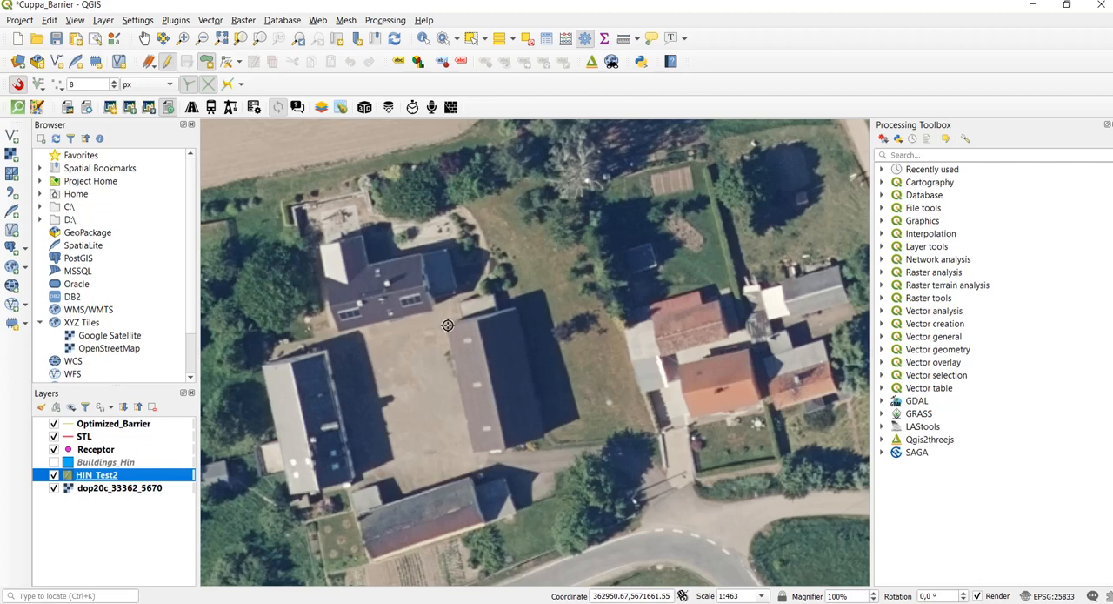
click(473, 451)
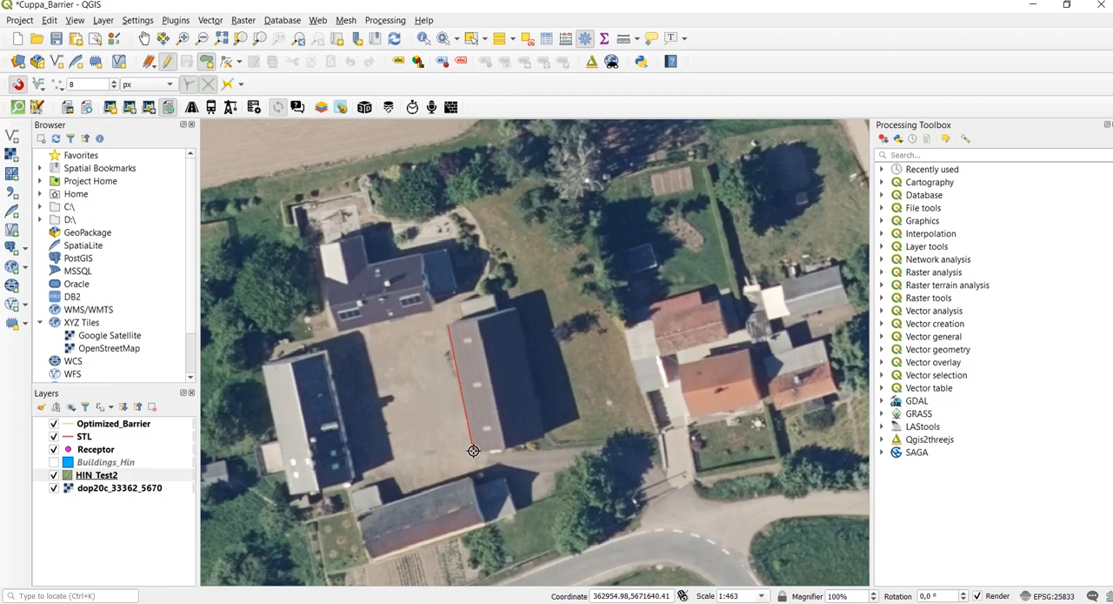
click(546, 433)
click(546, 433)
click(517, 306)
right_click(516, 306)
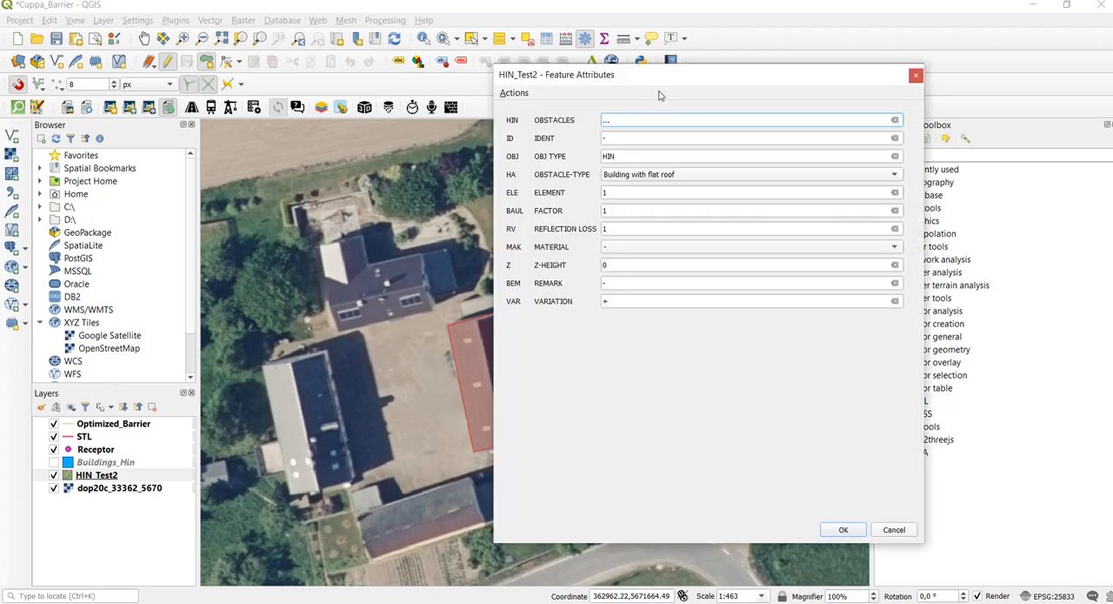
drag(658, 76, 763, 78)
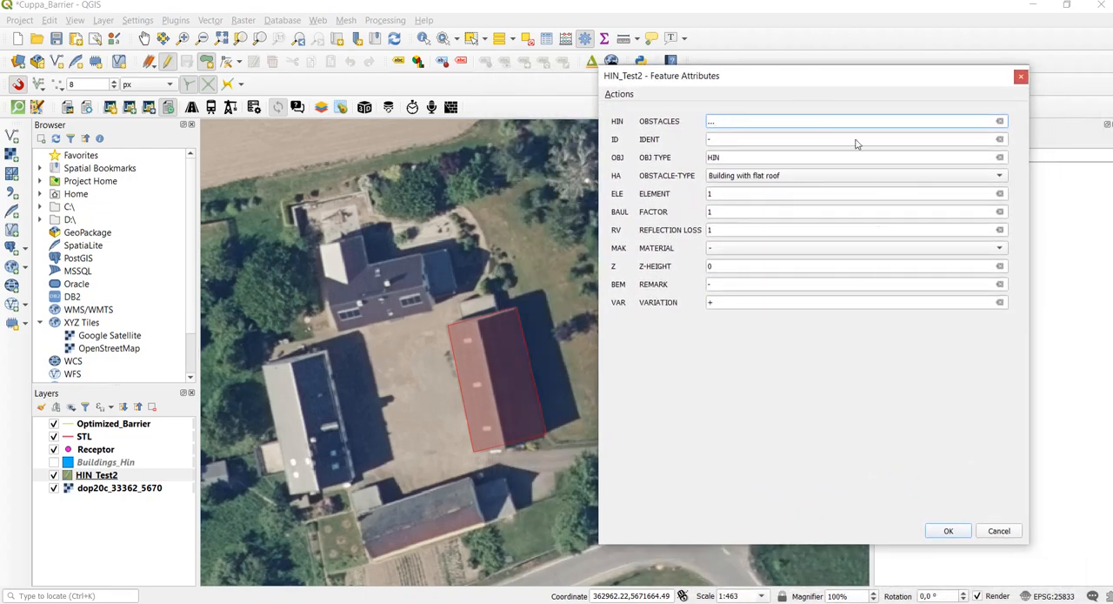
click(948, 530)
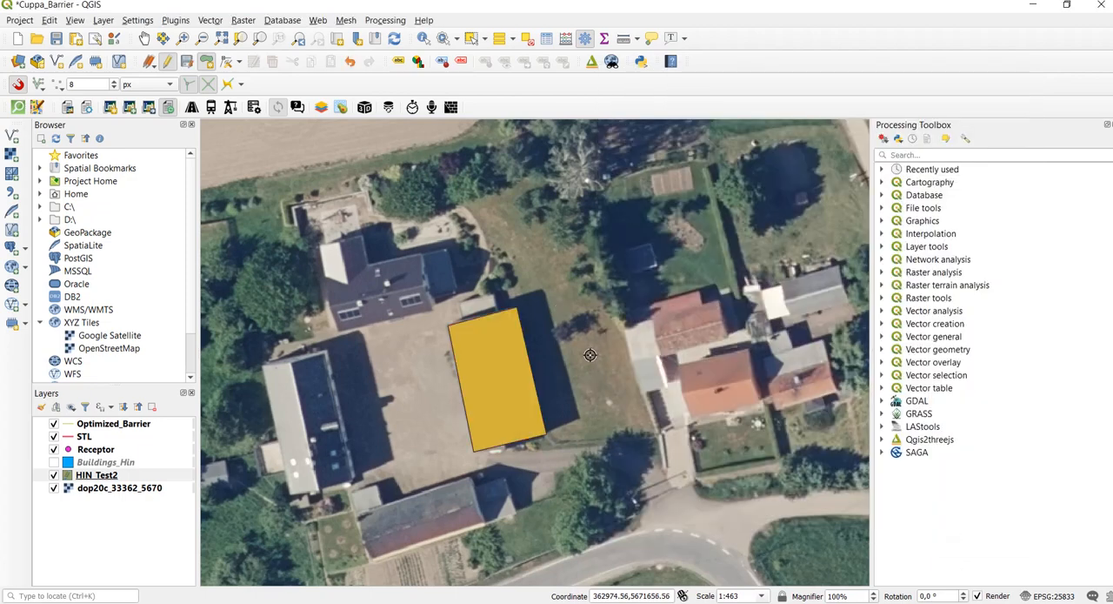
Show the Advanced Digitizing Toolbar and enable the advanced digitizing tools
scroll(587, 325, down, 1)
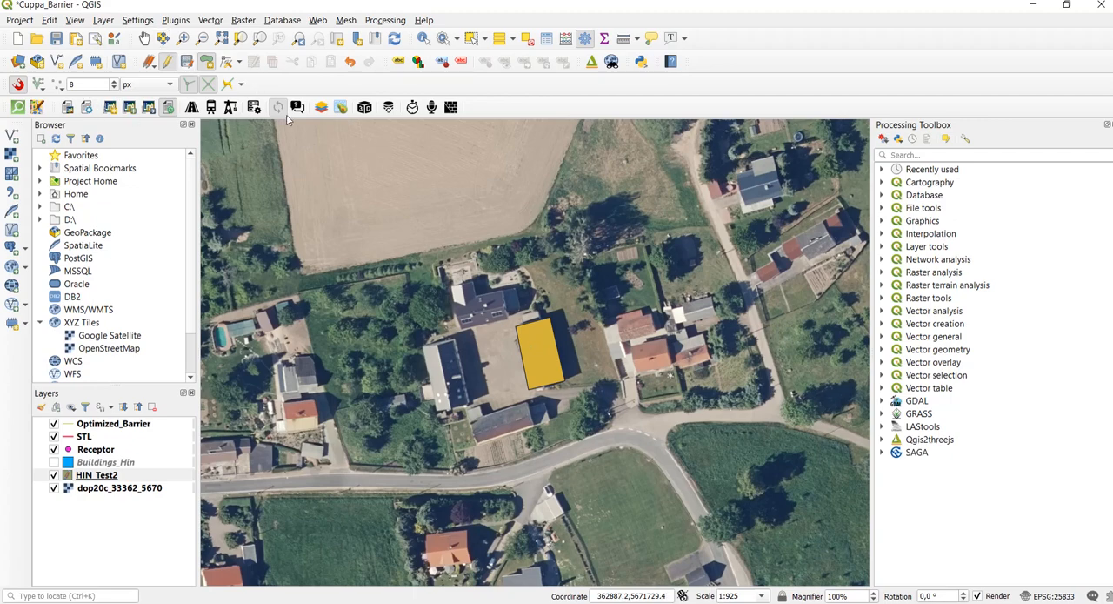
click(77, 20)
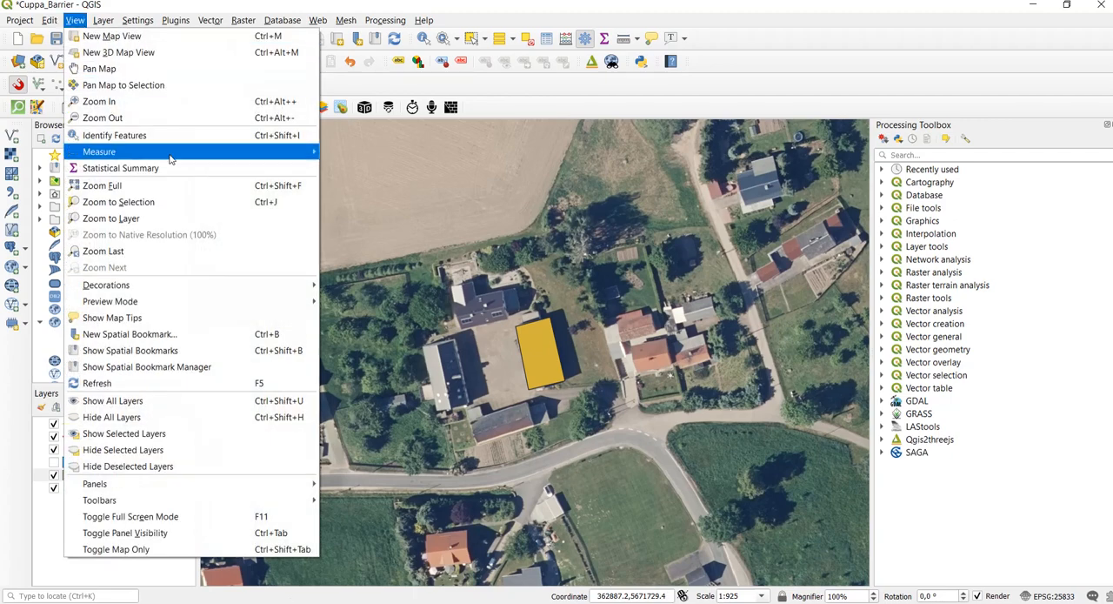
mouse_move(289, 497)
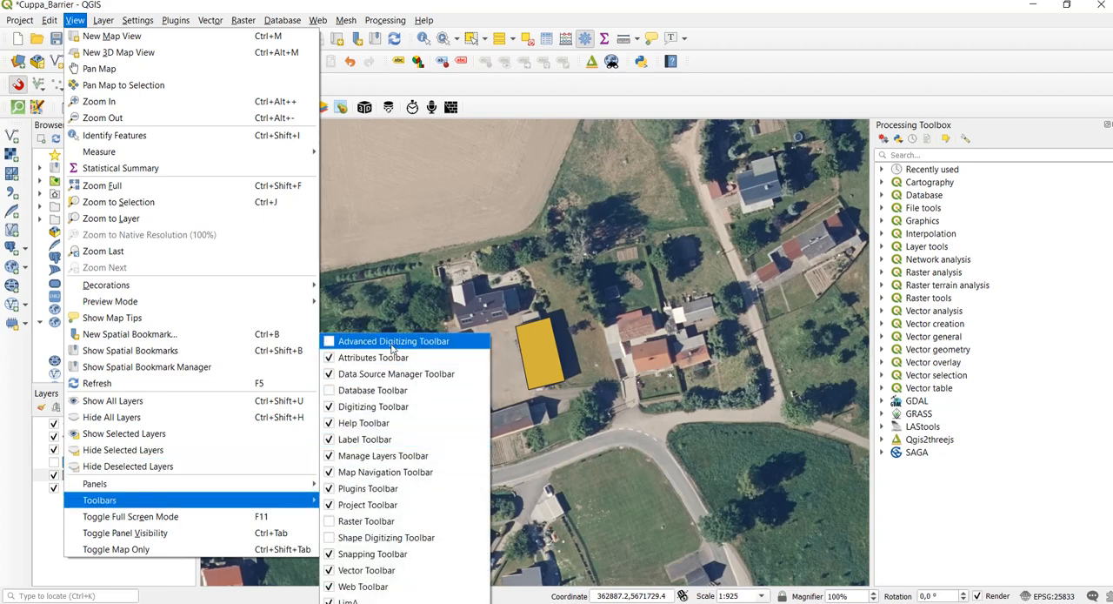
click(330, 341)
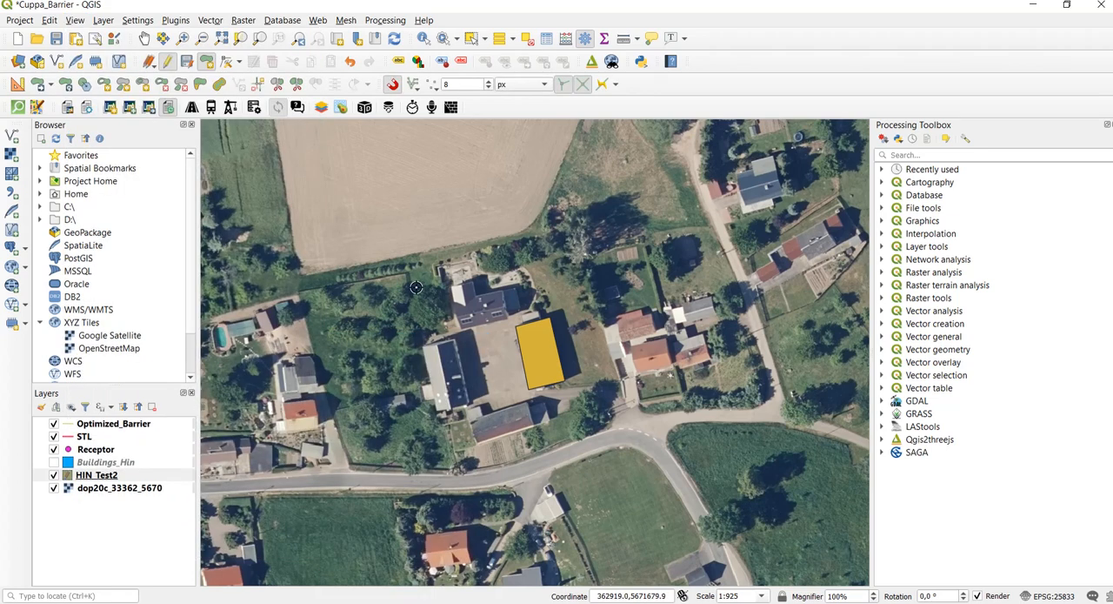
click(17, 84)
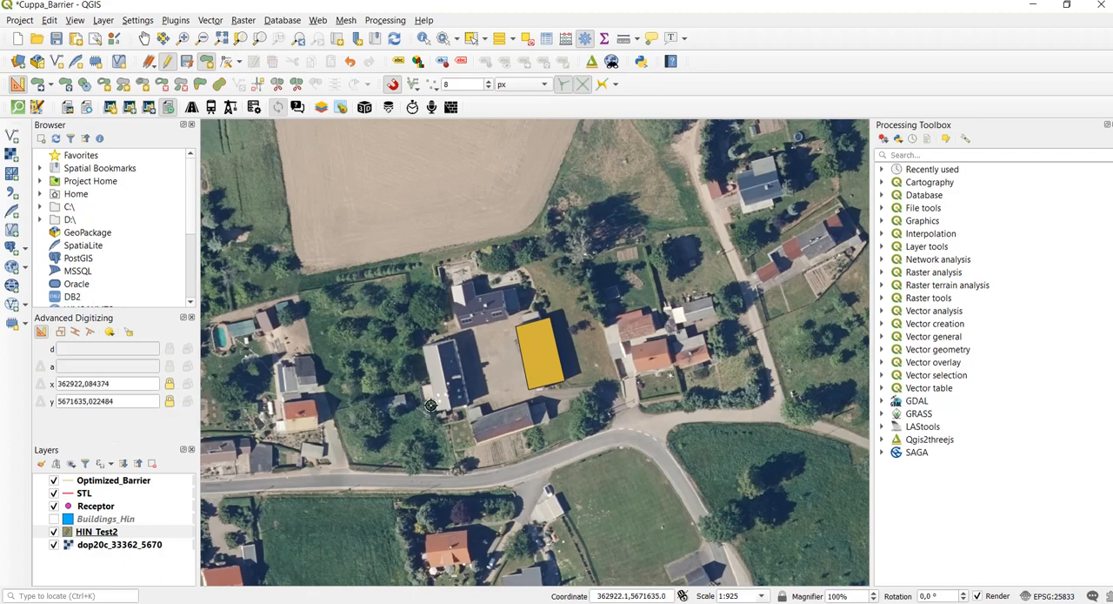
Start a polygon at the northwest corner of the building west of the courtyard, with common-angle snapping at 45, 90, 135 and 180°
scroll(251, 372, up, 1)
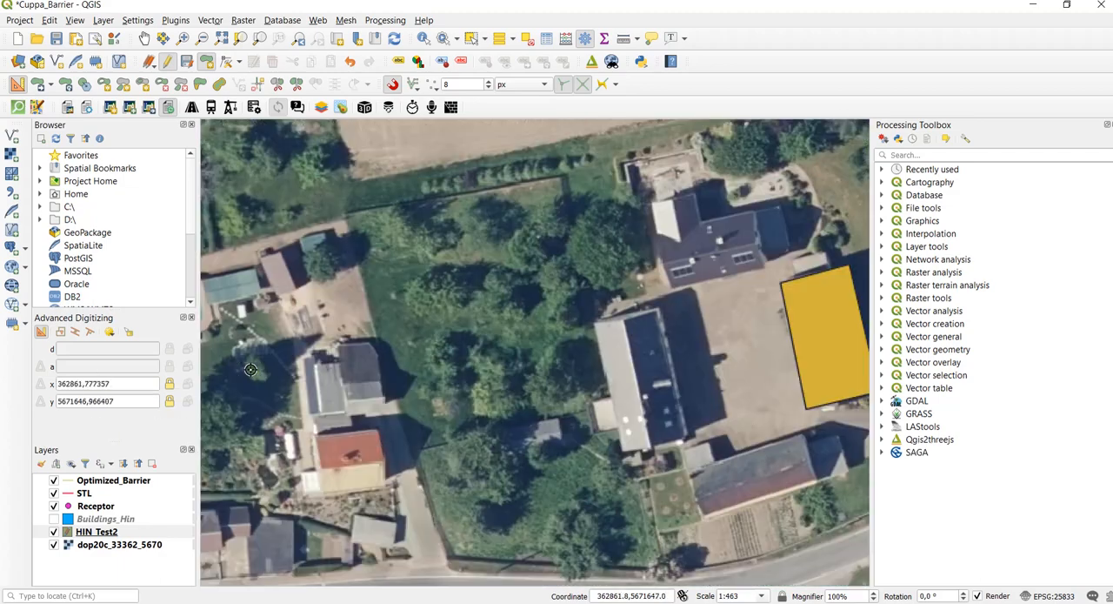
click(595, 323)
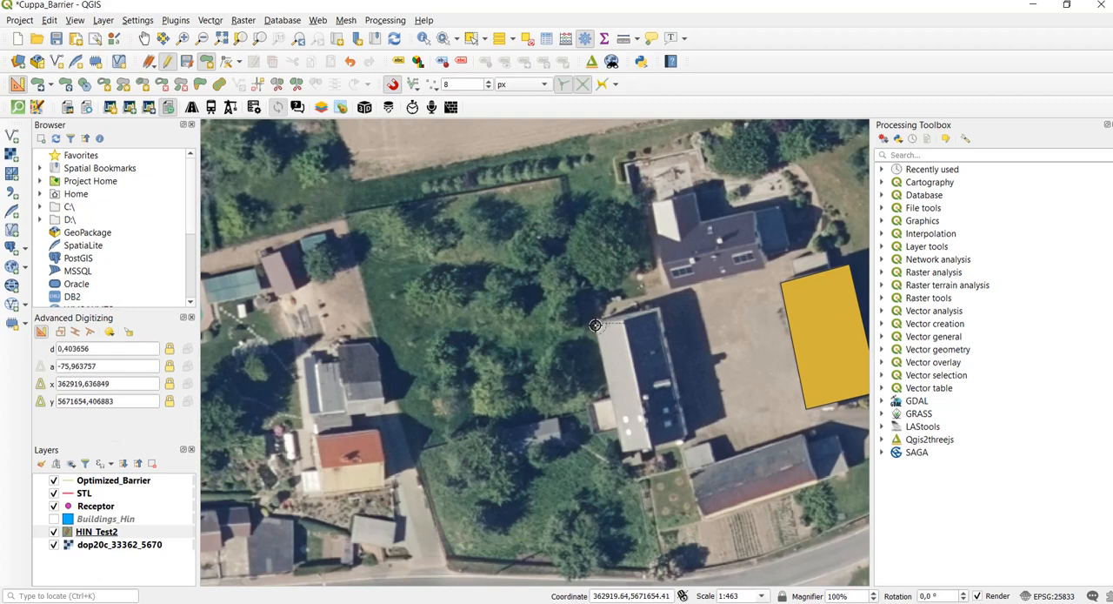
click(109, 336)
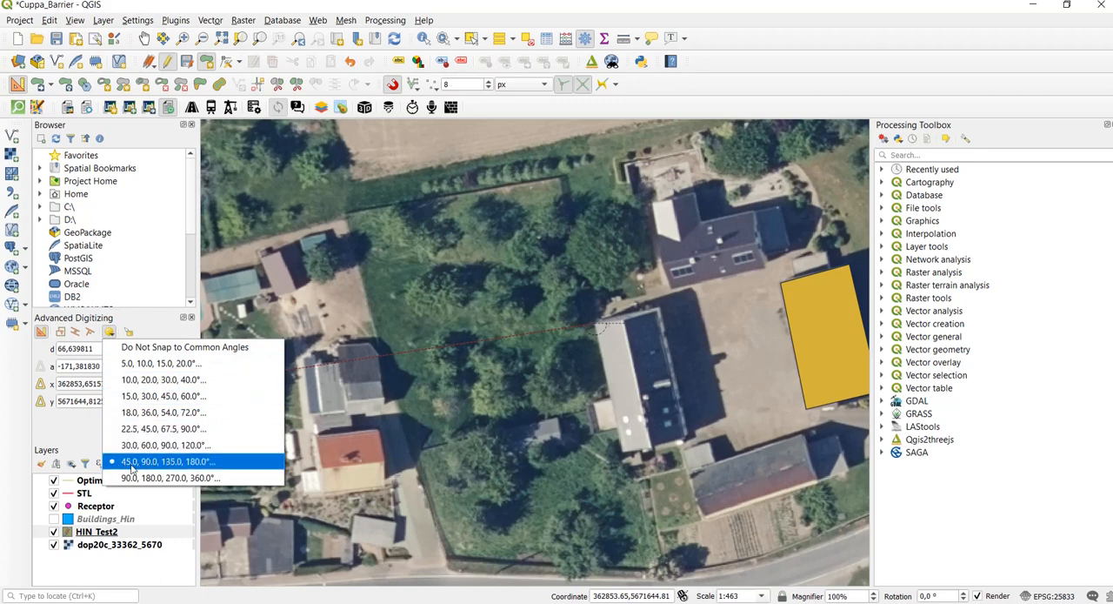
click(209, 462)
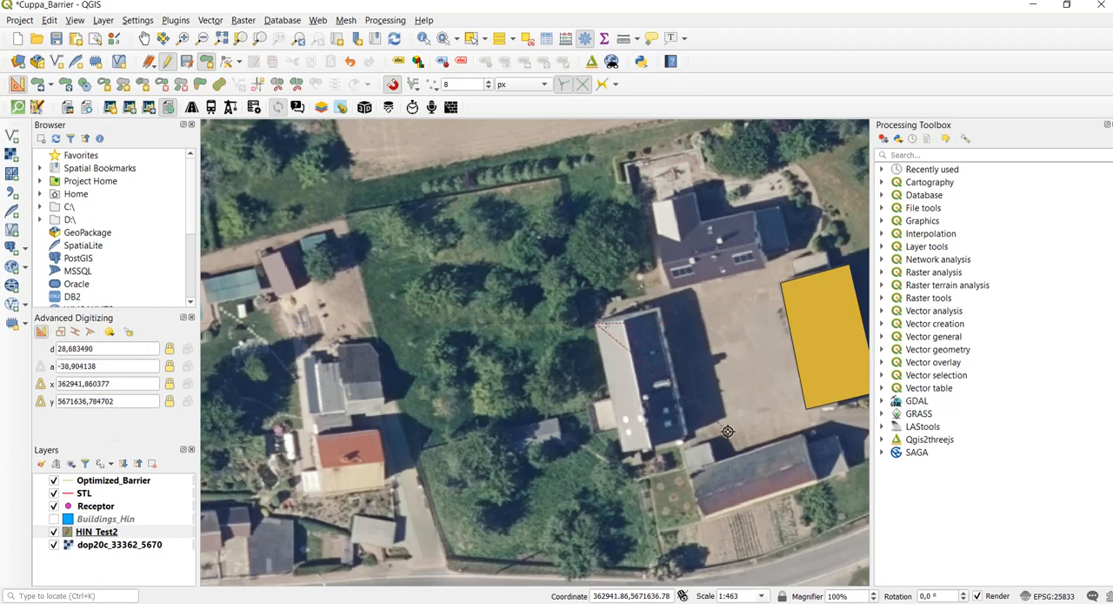
Complete the western building's outline through its three remaining corners using 90° angles, and accept the default obstacle attributes
click(621, 451)
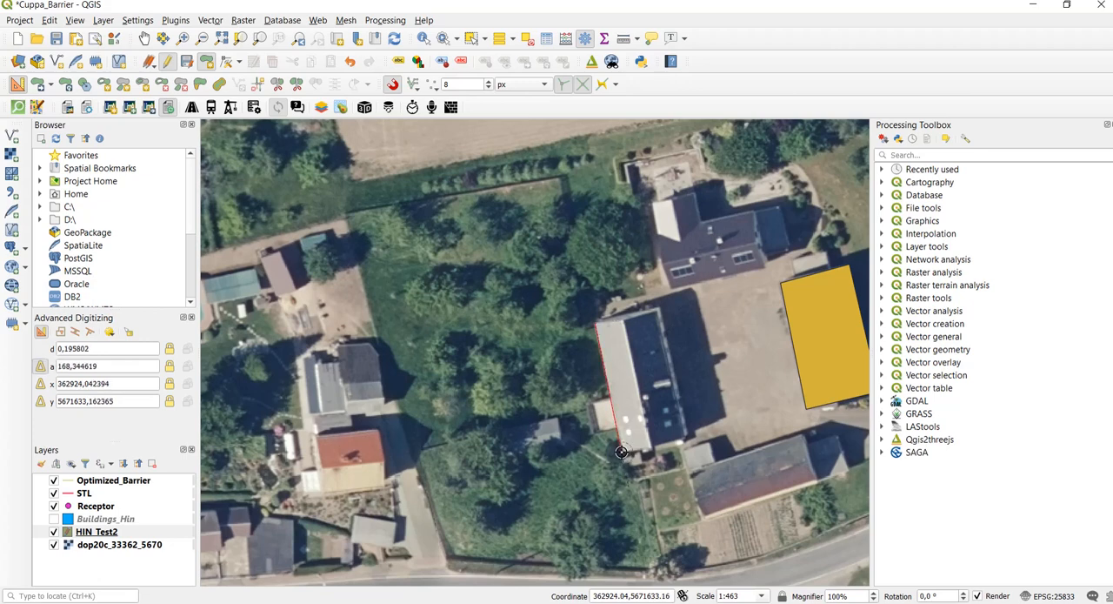
click(687, 437)
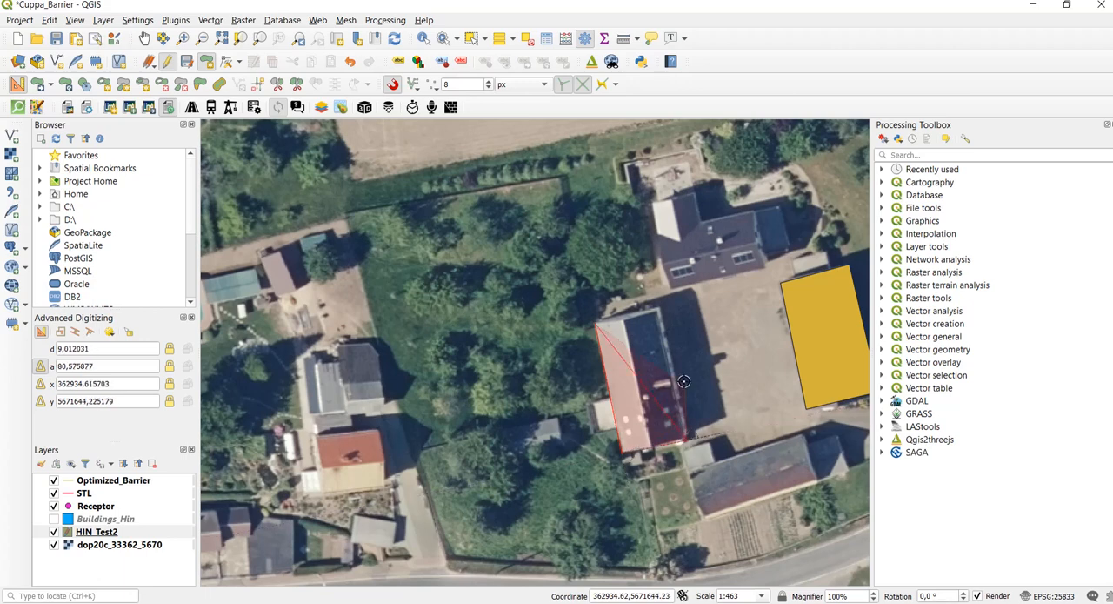
click(661, 309)
right_click(661, 310)
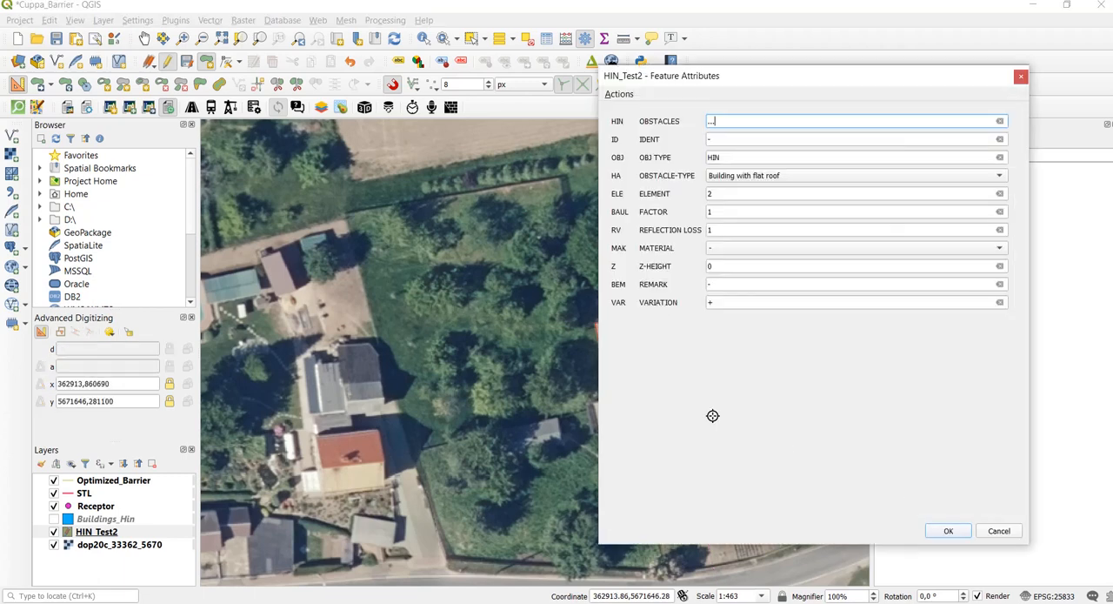
click(946, 537)
scroll(410, 365, down, 1)
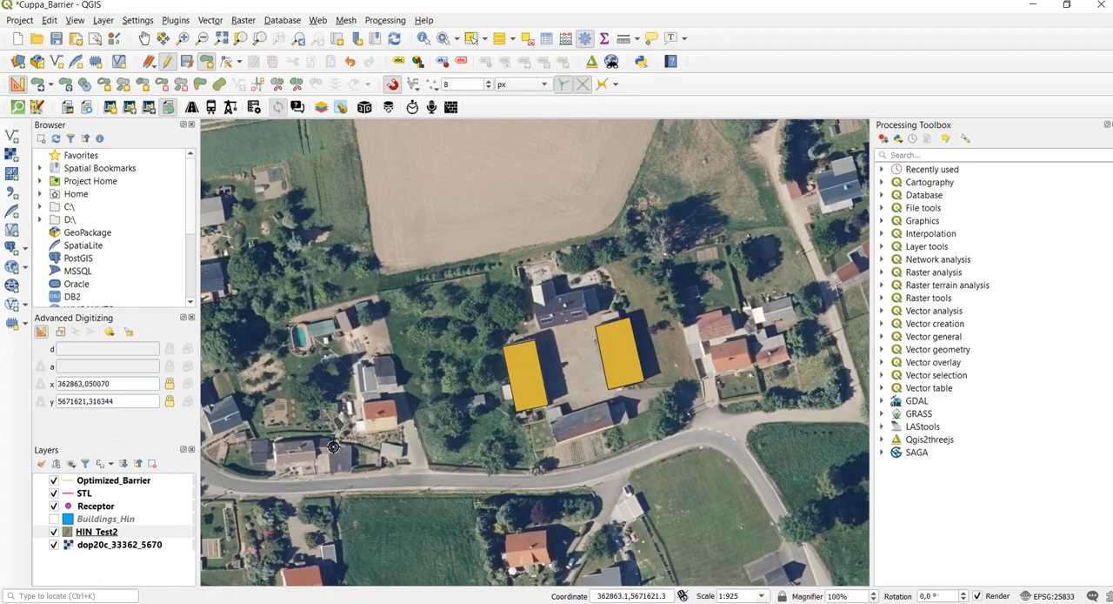
Start a polygon along the west wall of the small red-roofed house west of the courtyard, reducing the snapping tolerance to 2 px
scroll(424, 474, up, 1)
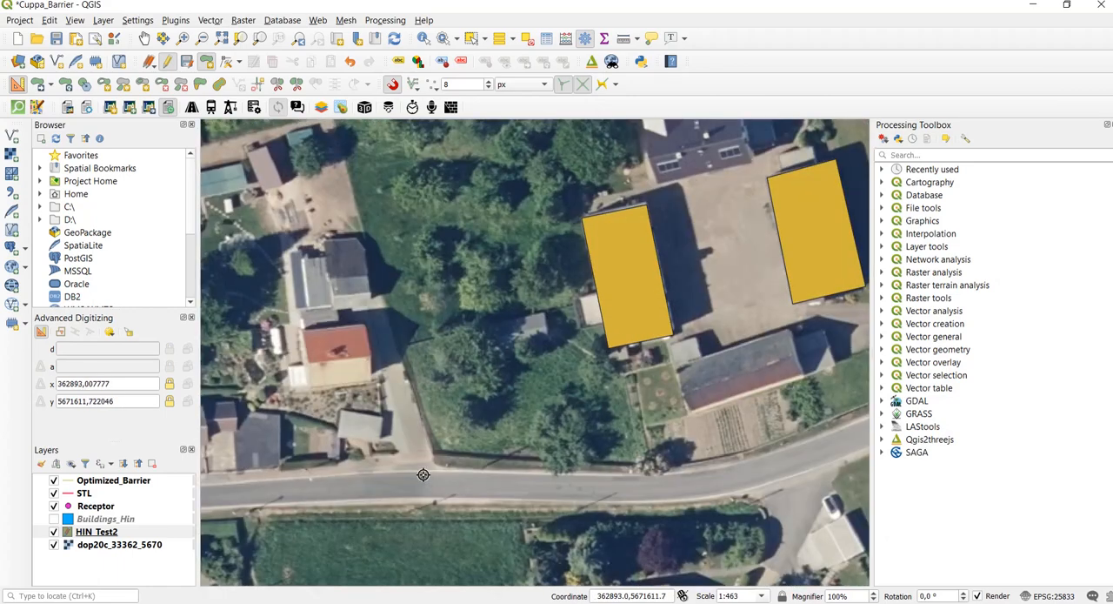
click(304, 333)
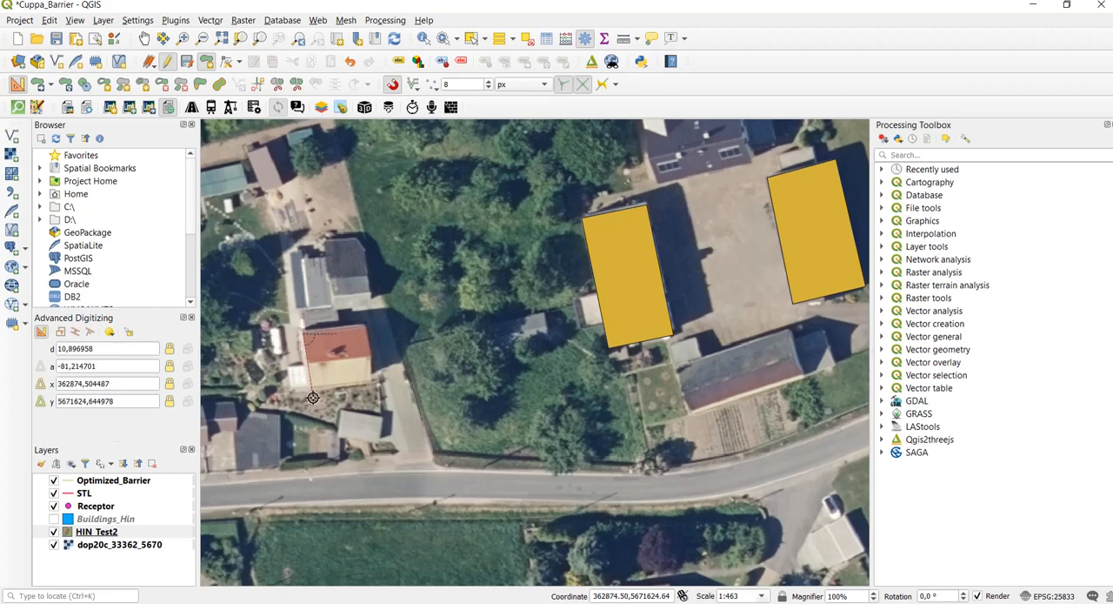
click(489, 87)
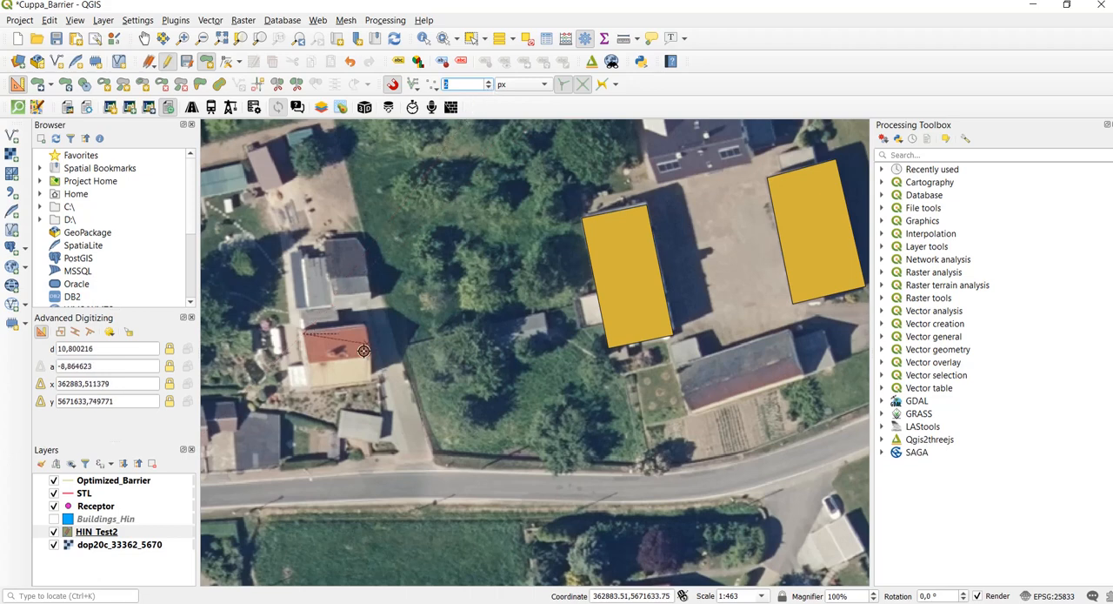
click(312, 388)
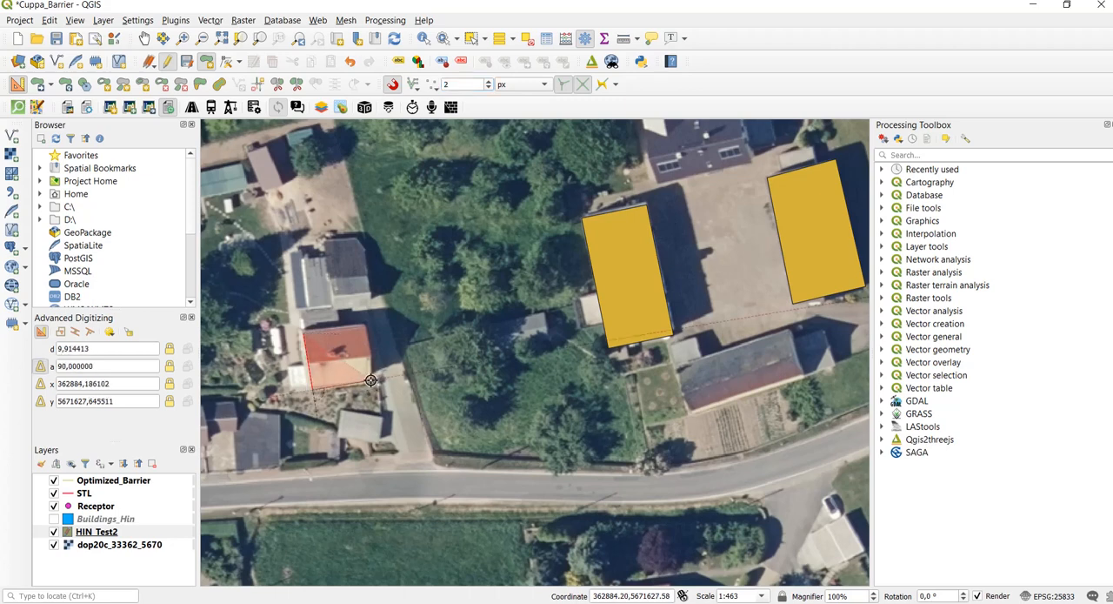
Complete the red-roofed house's outline through its two eastern corners using 90° angles, and accept the default obstacle attributes
click(370, 380)
click(366, 322)
right_click(364, 321)
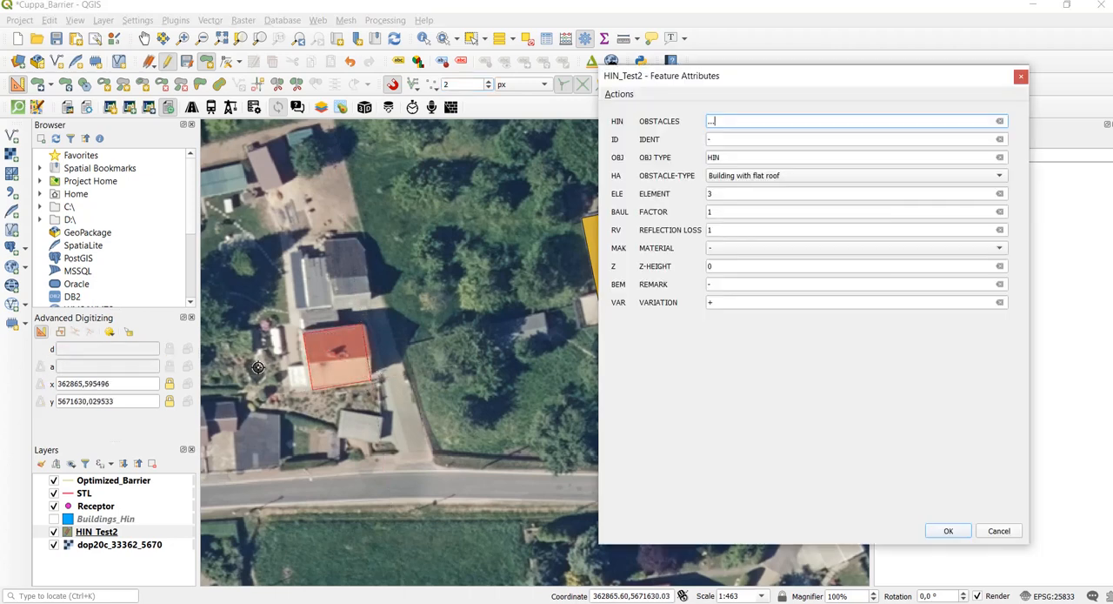
click(947, 532)
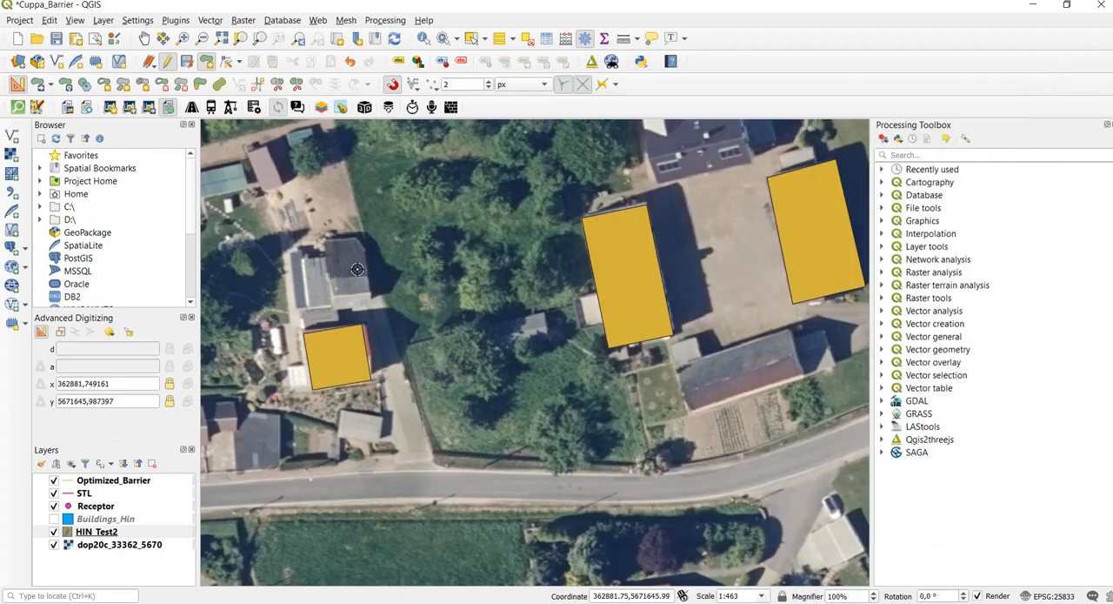
Stop editing the HIN_Test2 layer and save its changes
scroll(358, 269, down, 1)
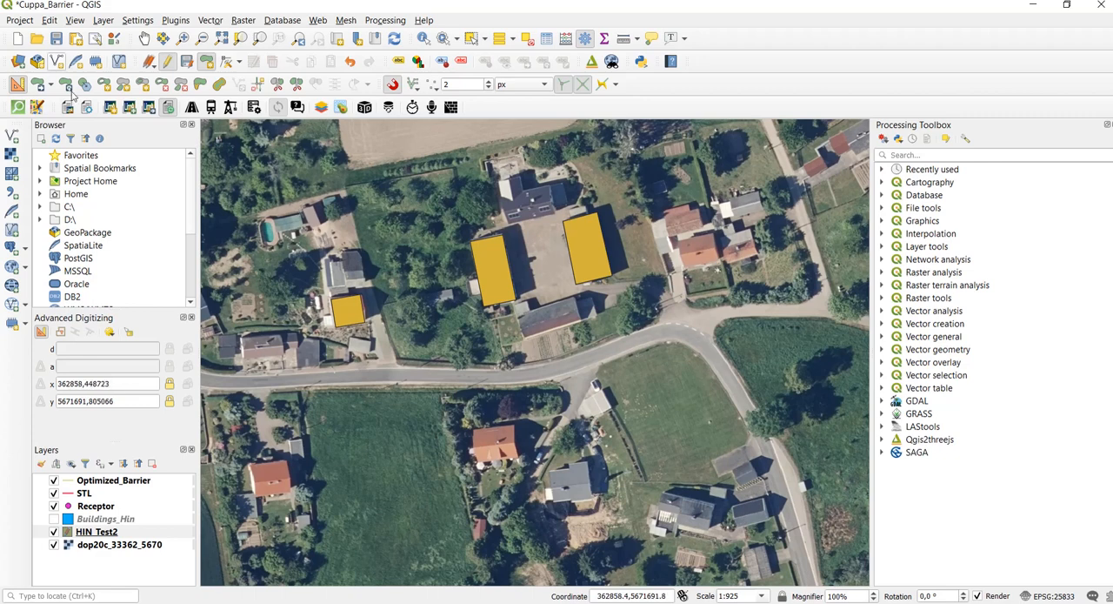
click(167, 61)
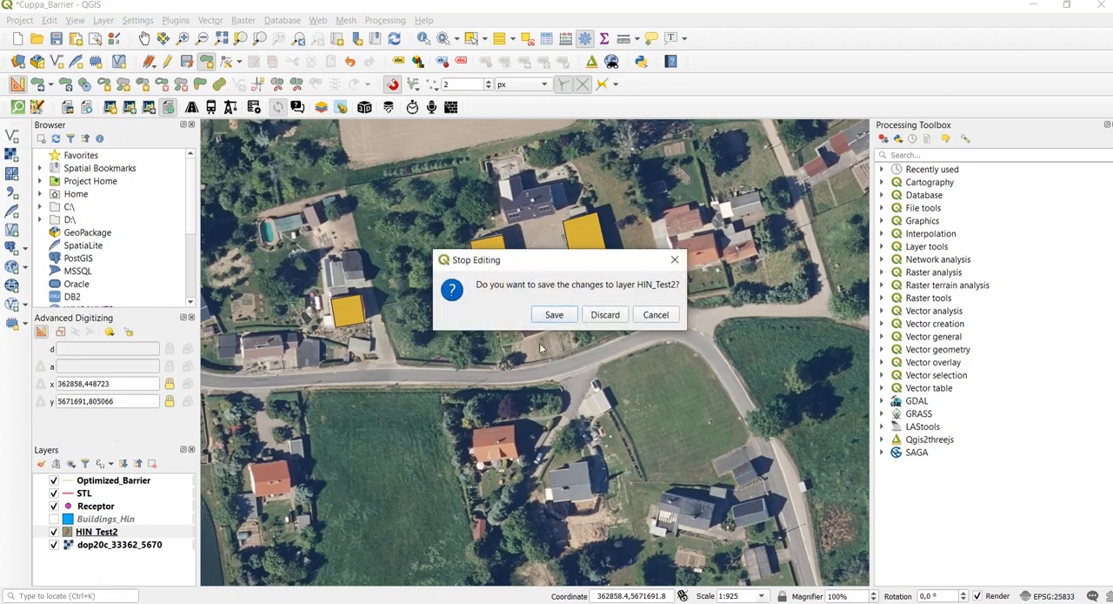
click(561, 316)
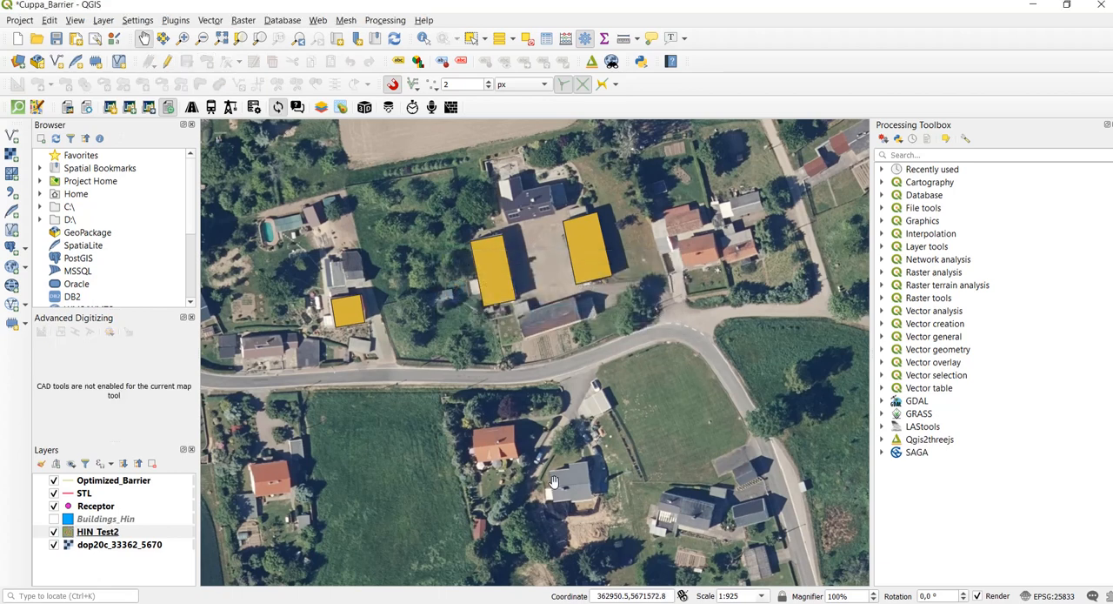